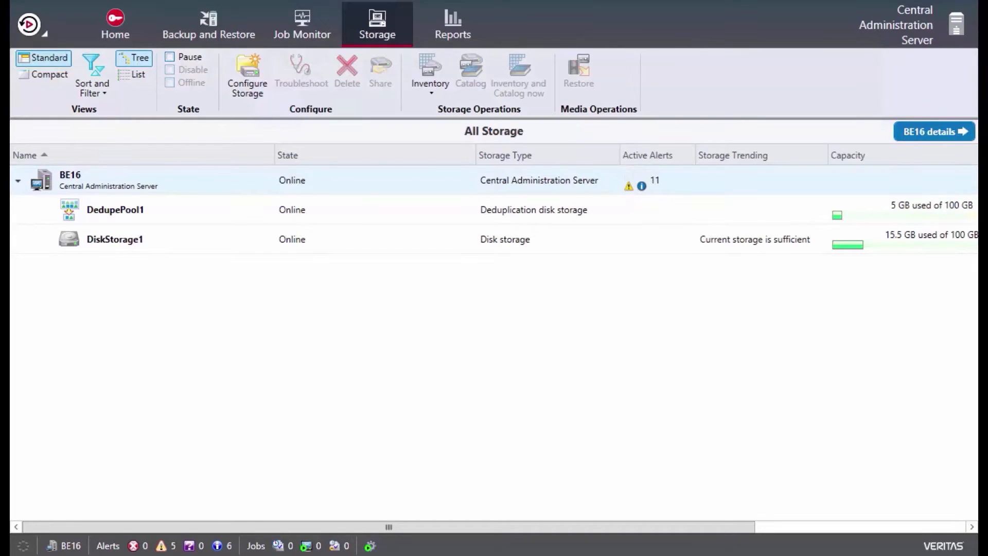
# Start configuring new storage on the BE16 server, choosing Network storage and the Cloud storage type.
pyautogui.click(211, 555)
pyautogui.click(246, 72)
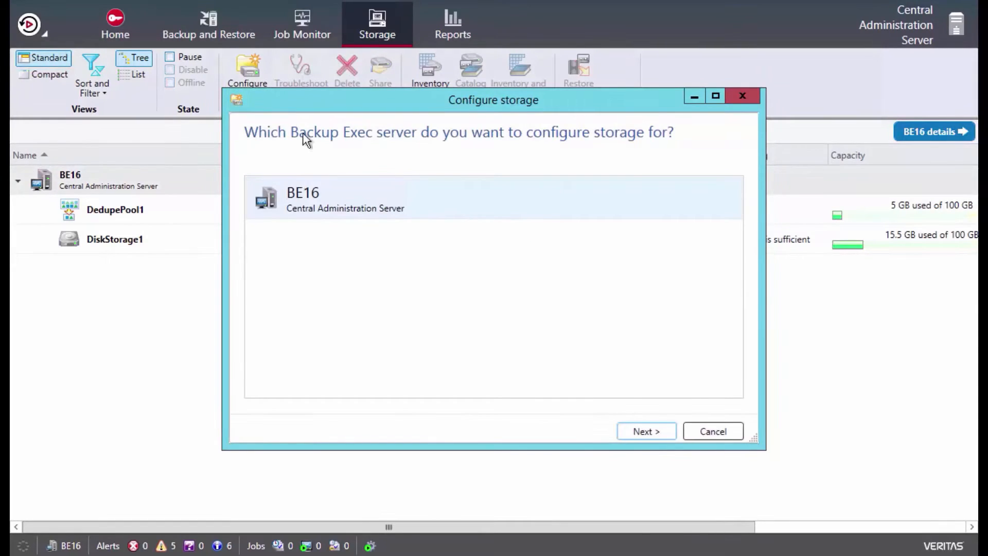
pyautogui.click(649, 433)
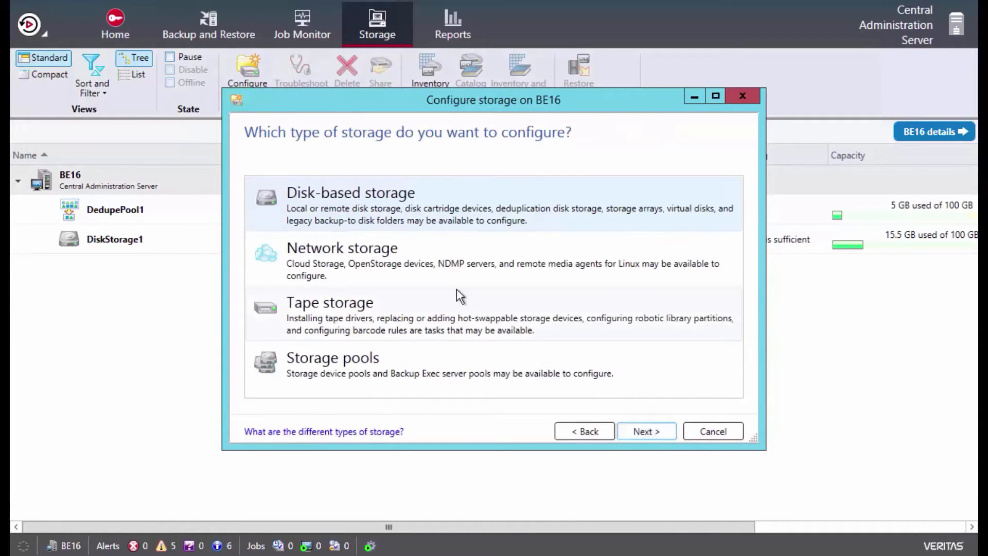
pyautogui.click(399, 257)
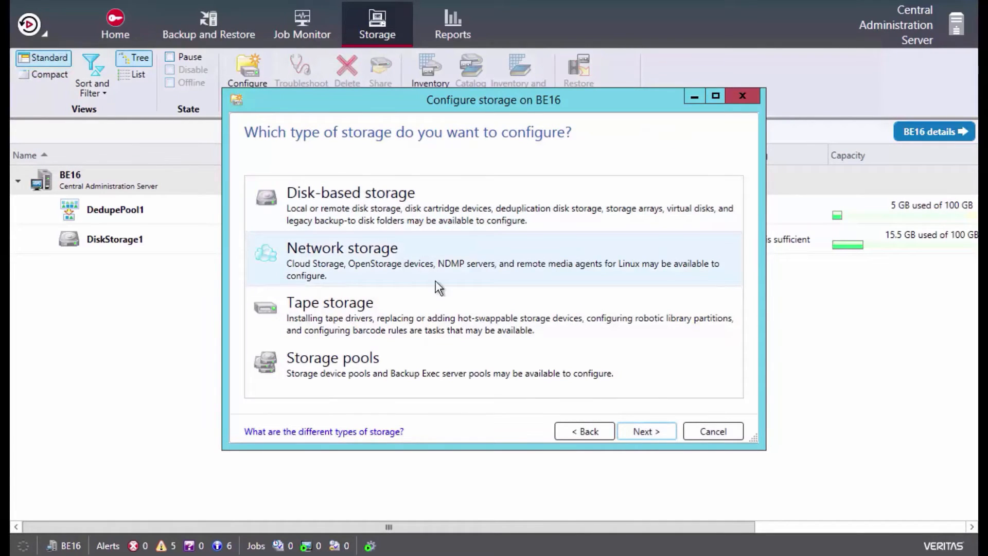
pyautogui.click(641, 430)
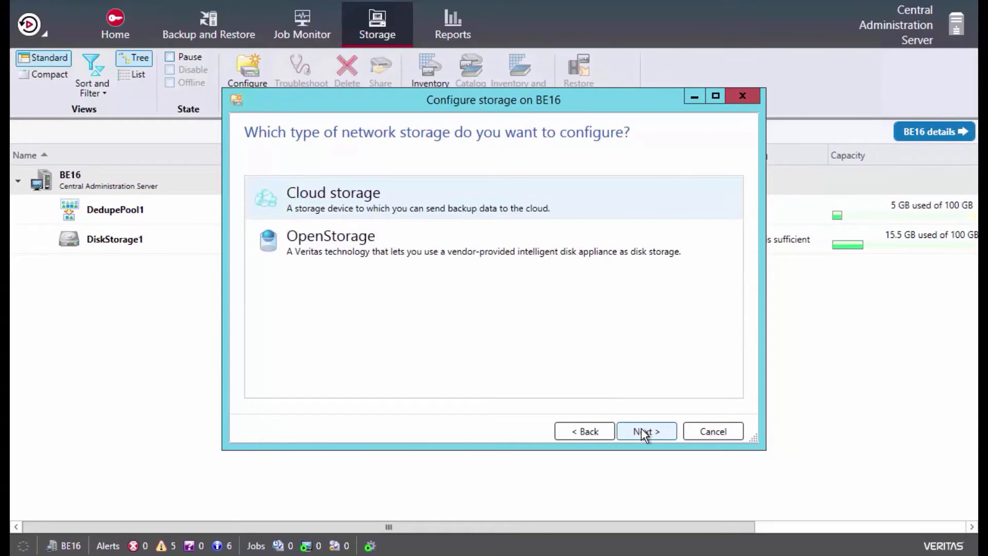
pyautogui.click(643, 432)
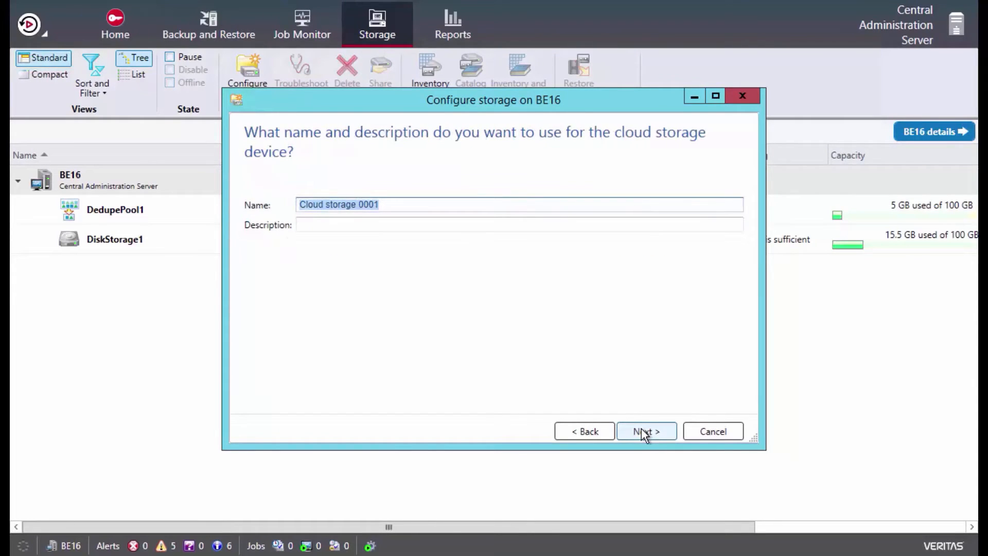
# Name the cloud storage device Azure1 and choose Azure as its provider.
pyautogui.write('A')
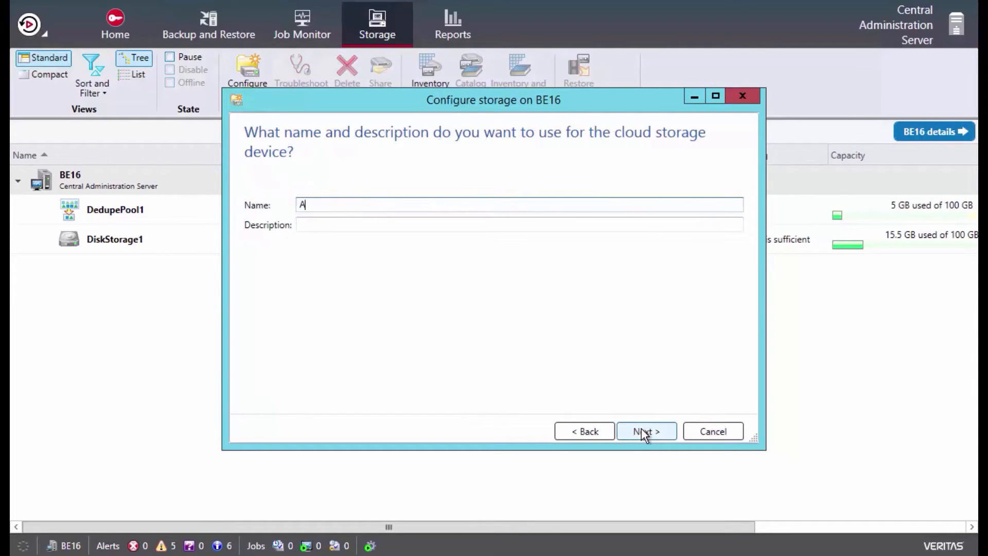
pyautogui.write('zure1')
pyautogui.click(653, 433)
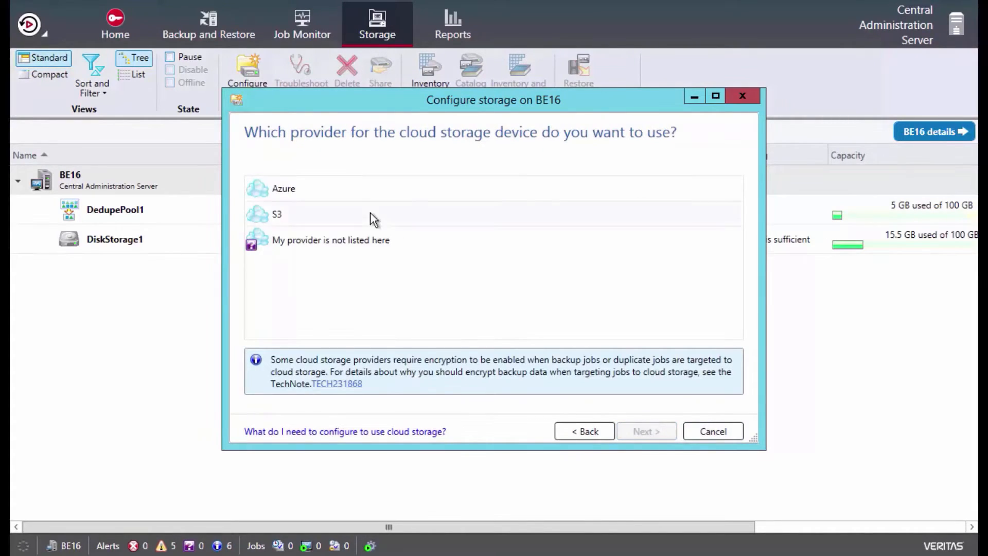
pyautogui.click(317, 190)
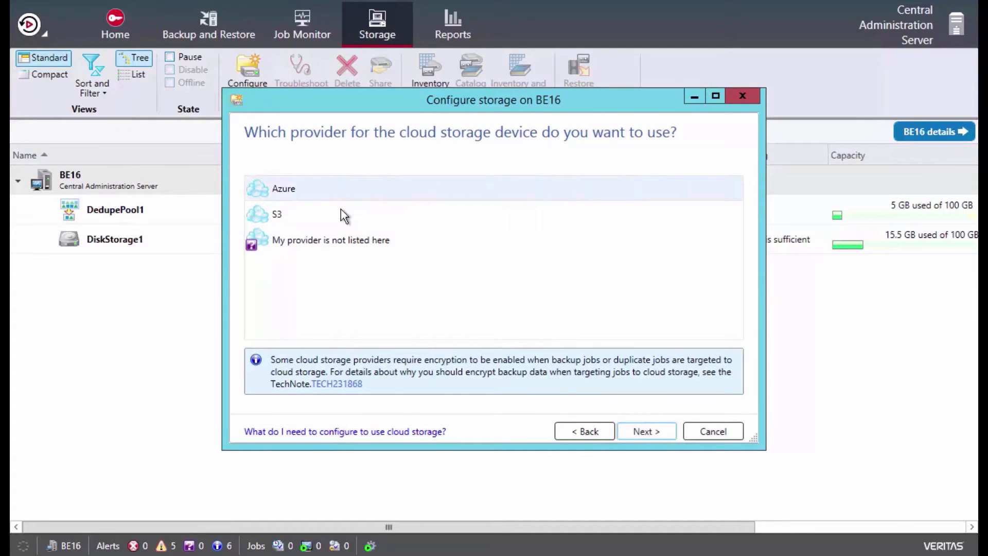
pyautogui.click(632, 428)
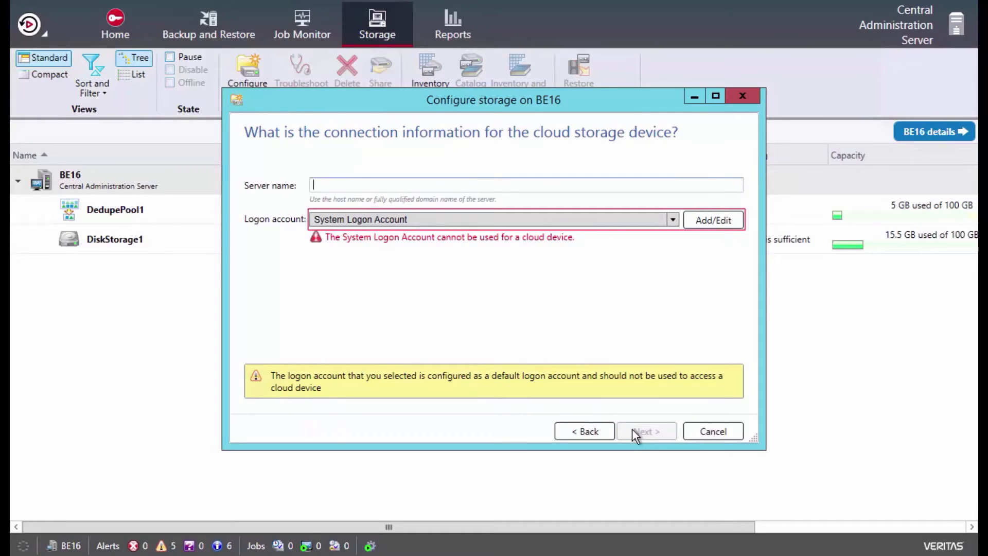
# Set the cloud storage device's server name to azure:azure.com.
pyautogui.write('azure:azure.com')
# Add a new logon account with user name be16td, entering and confirming the account password.
pyautogui.click(712, 220)
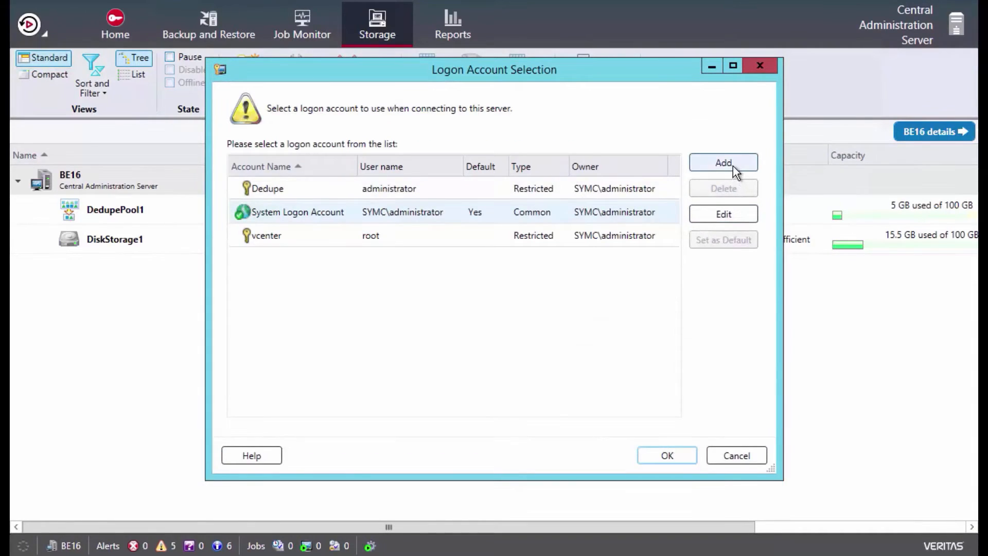
pyautogui.click(731, 169)
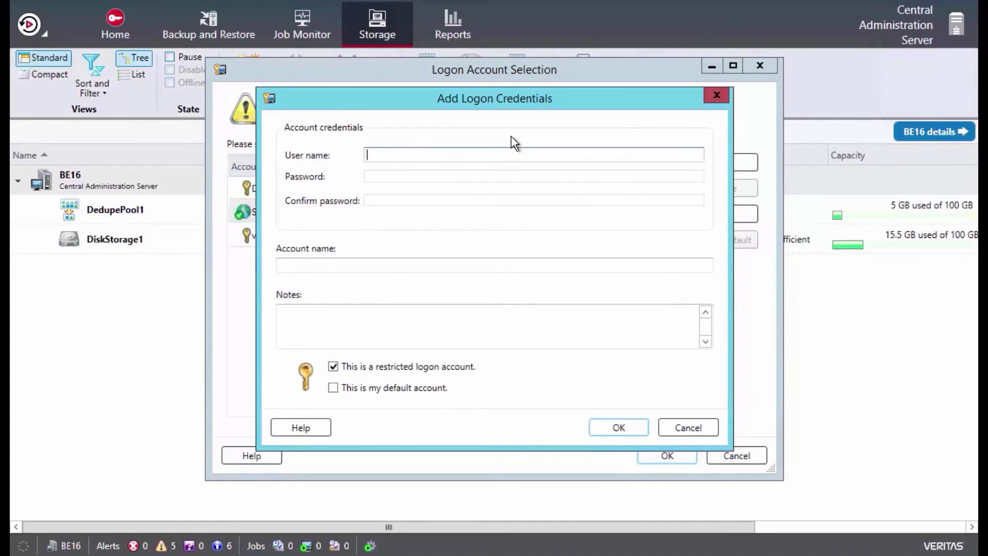
pyautogui.write('be16td')
pyautogui.click(408, 176)
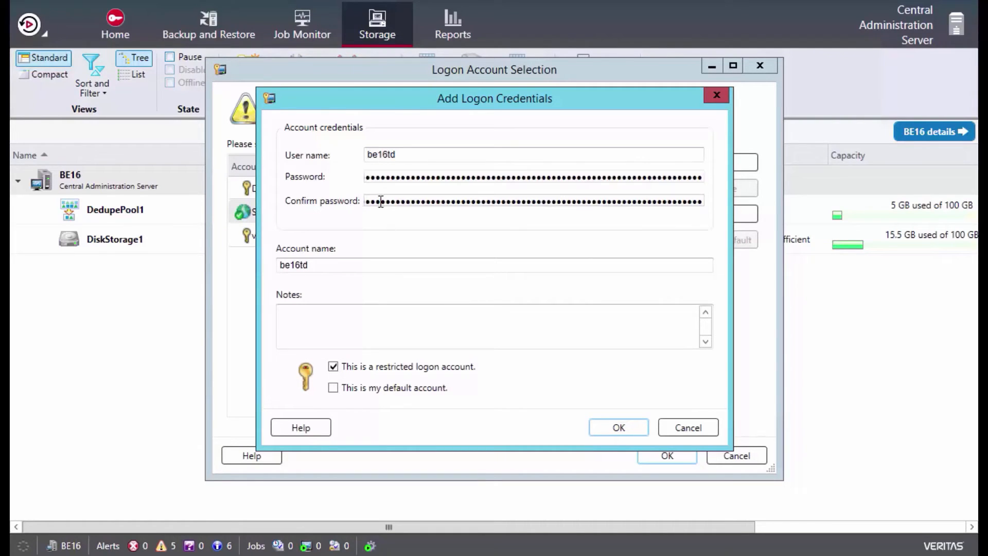
# Name the new logon account Azure_account, save it and use it for the cloud storage device.
pyautogui.click(320, 264)
pyautogui.press('BackSpace')
pyautogui.press('BackSpace')
pyautogui.press('BackSpace')
pyautogui.press('BackSpace')
pyautogui.press('BackSpace')
pyautogui.press('BackSpace')
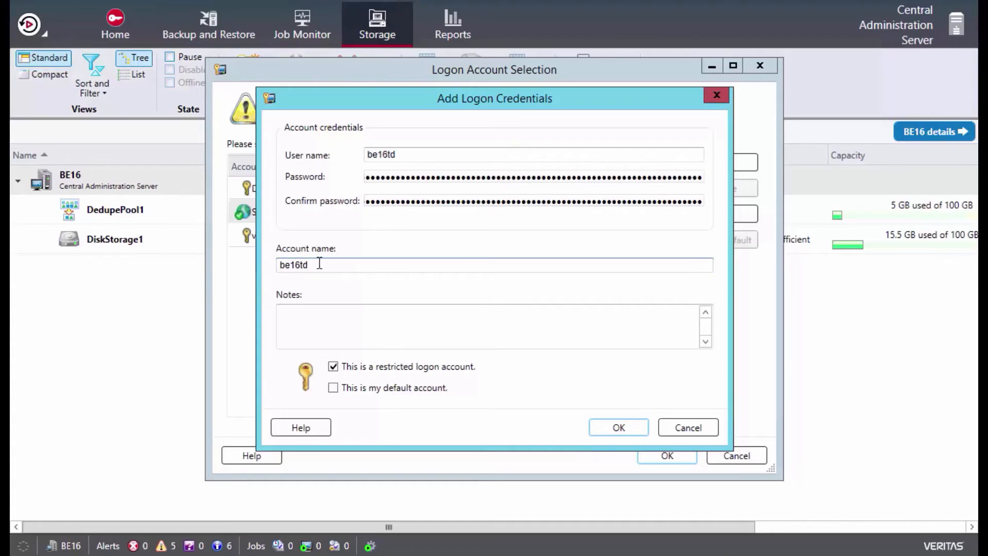
pyautogui.write('Azure_a')
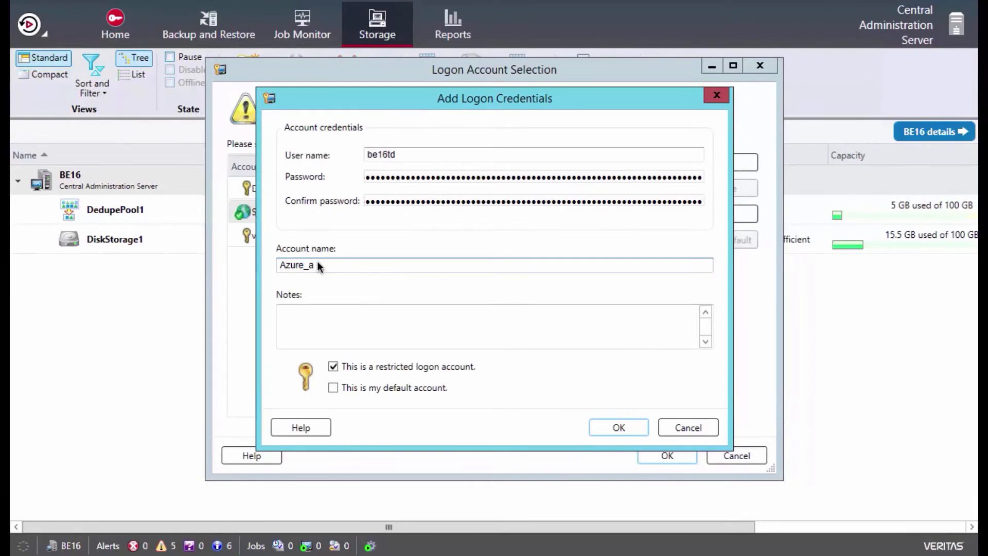
pyautogui.write('z')
pyautogui.press('BackSpace')
pyautogui.write('ccount')
pyautogui.click(620, 427)
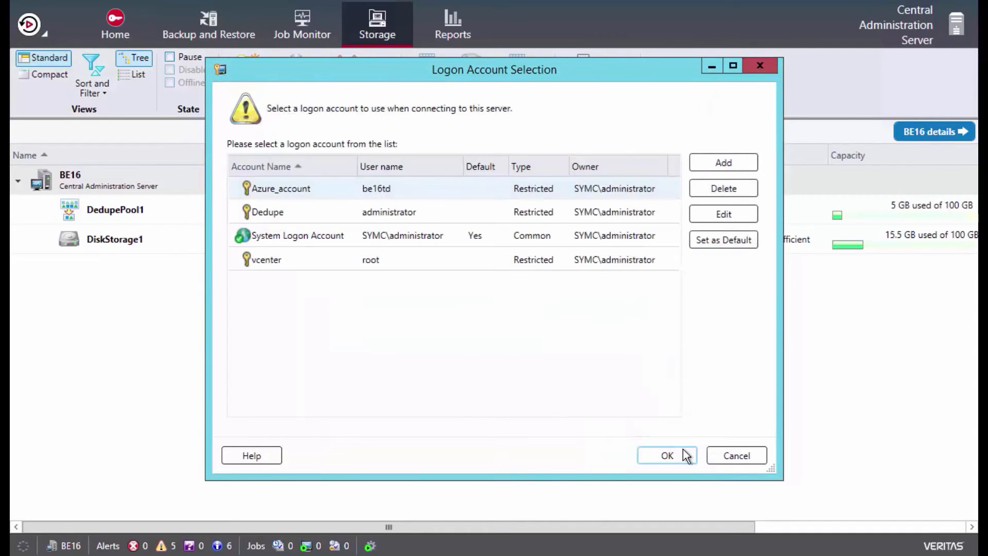
pyautogui.click(678, 455)
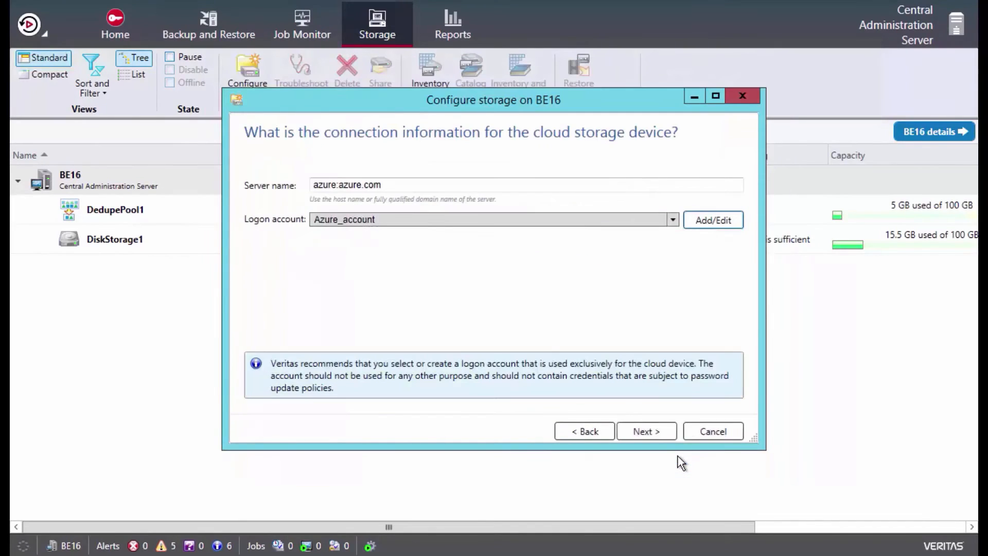
# Finish the storage configuration with logical storage unit be16continer1 and 2 concurrent operations, and restart the Backup Exec services.
pyautogui.click(647, 433)
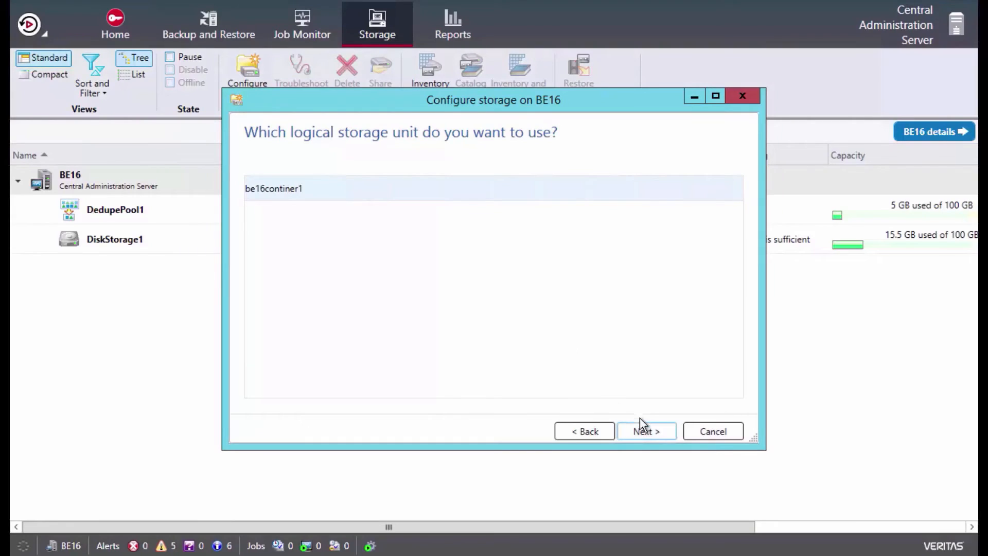
pyautogui.click(642, 429)
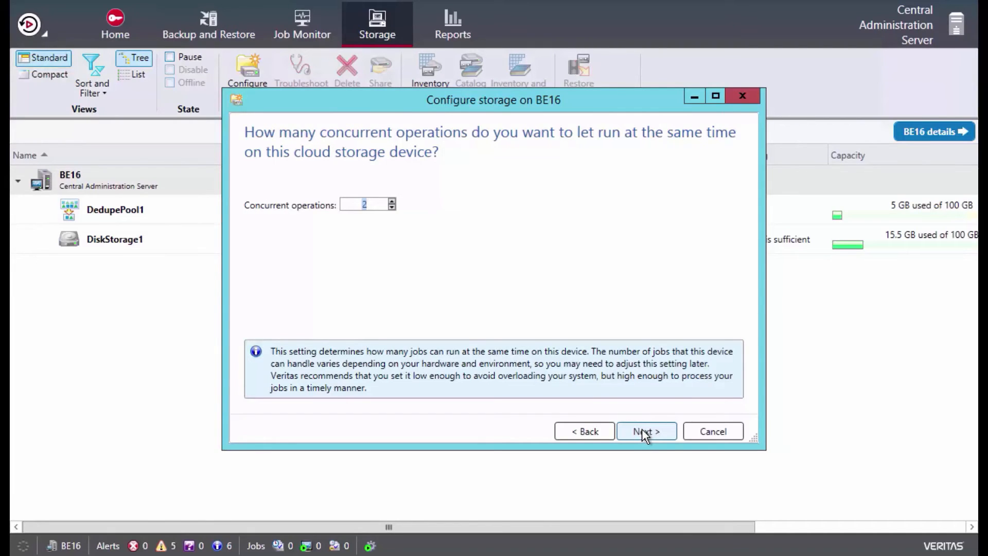
pyautogui.click(644, 433)
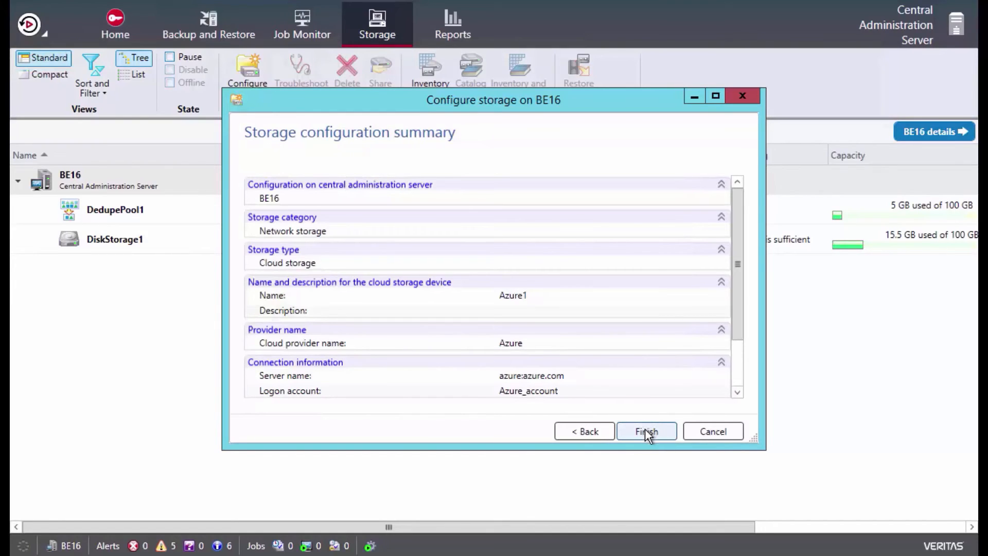
pyautogui.click(645, 432)
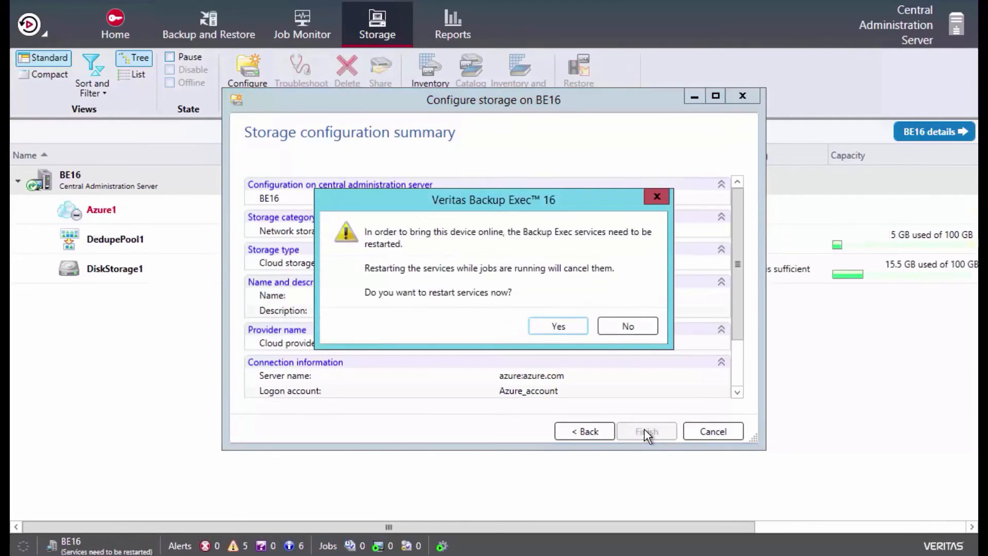
pyautogui.click(559, 325)
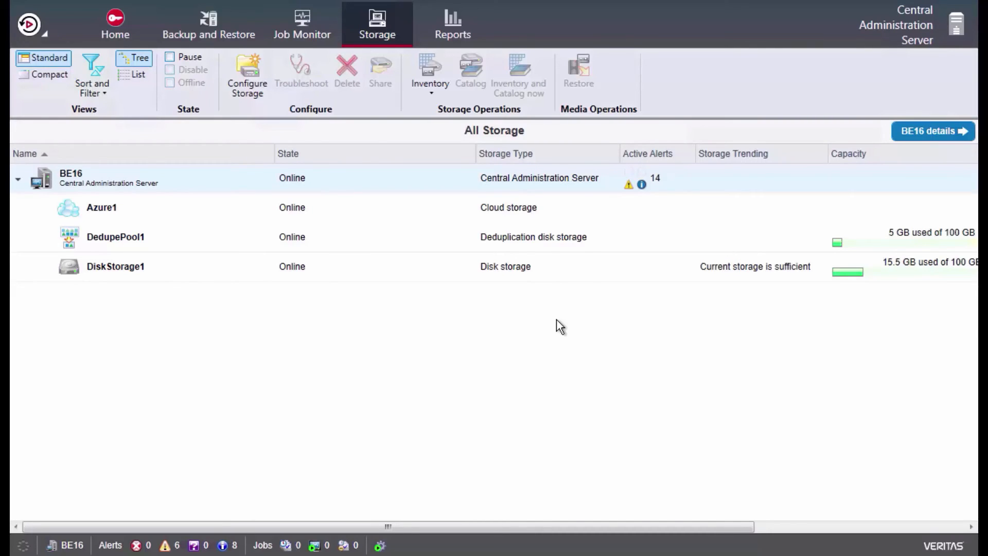
# Create a Back Up to Disk definition for the BE16.symc.local server.
pyautogui.click(227, 23)
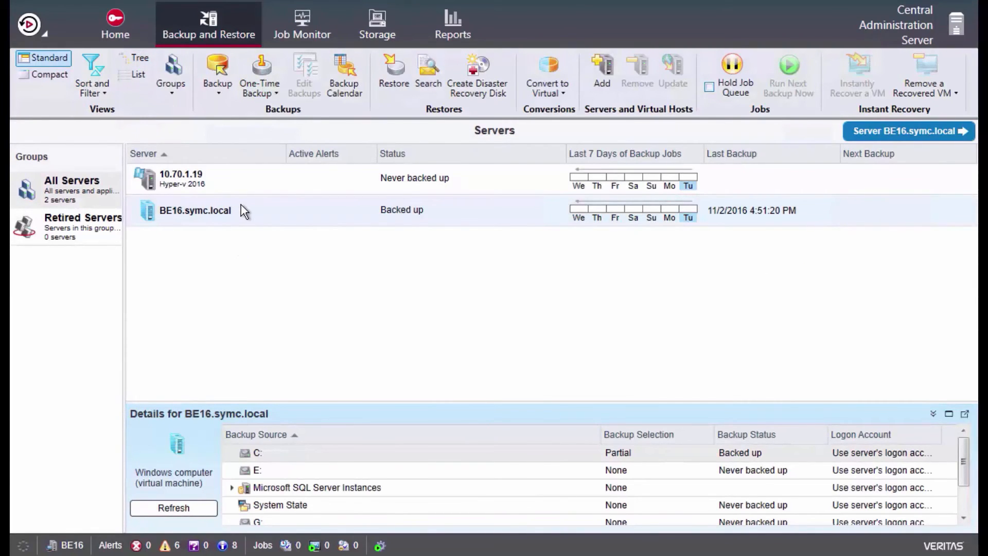
pyautogui.click(218, 82)
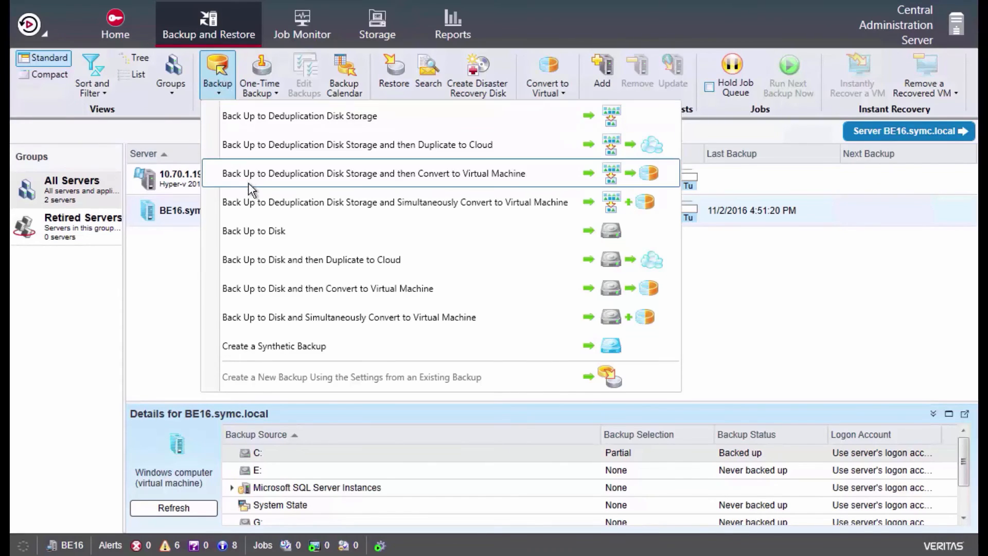
pyautogui.click(261, 231)
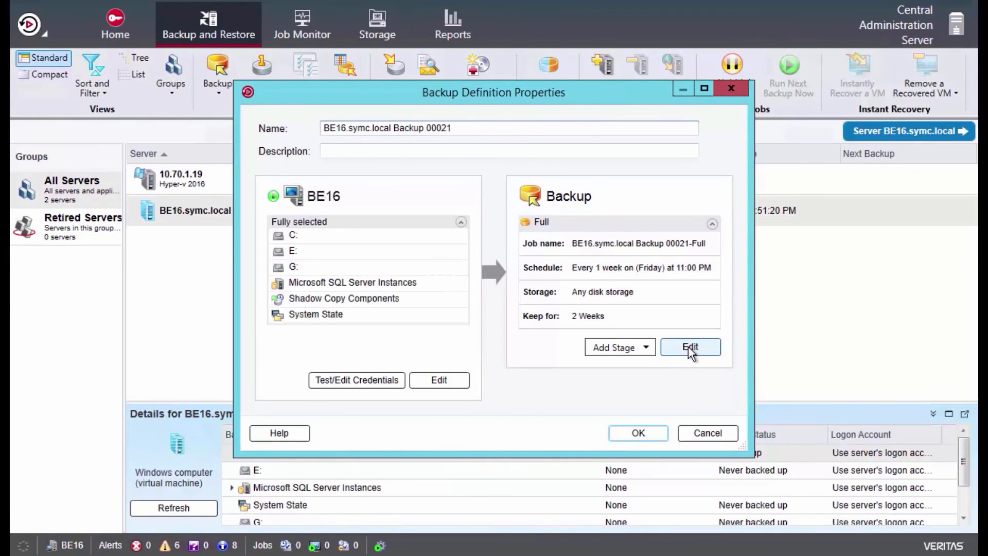
# Set the storage for the definition's full backup job to Azure1.
pyautogui.click(690, 348)
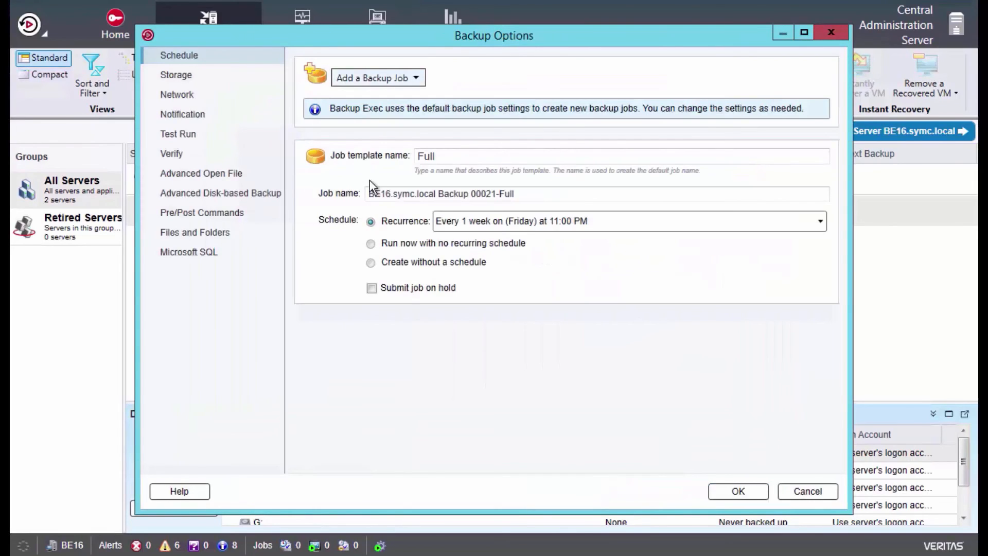
pyautogui.click(184, 75)
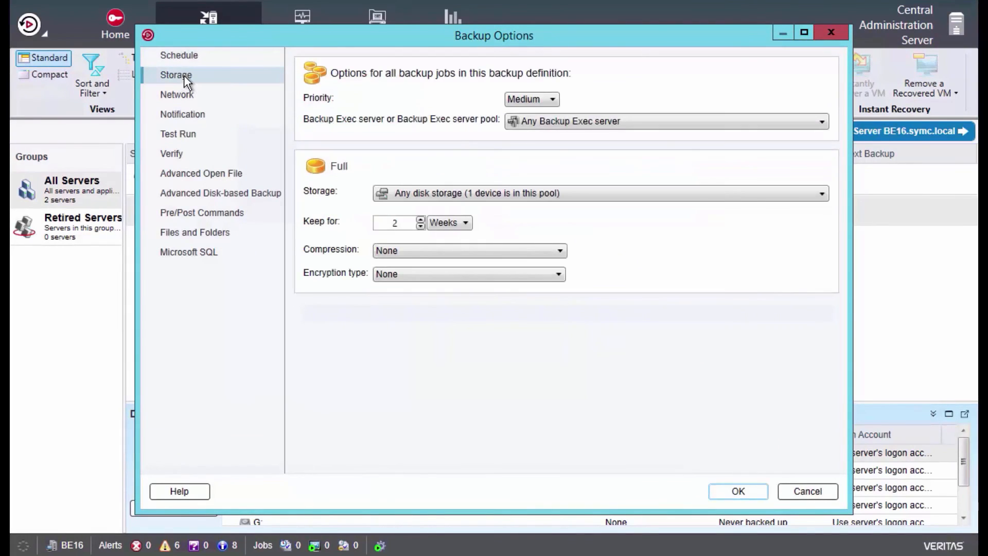
pyautogui.click(456, 194)
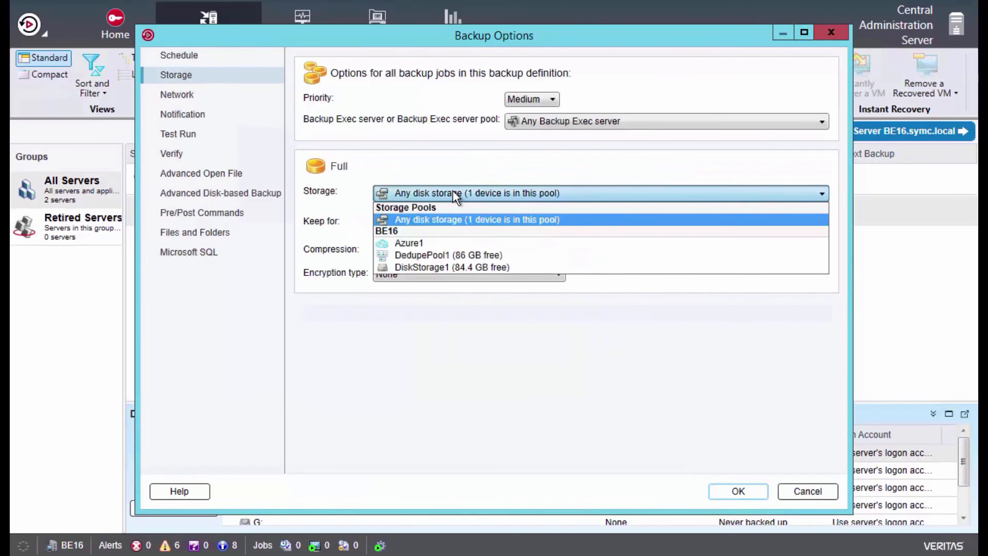
pyautogui.click(432, 242)
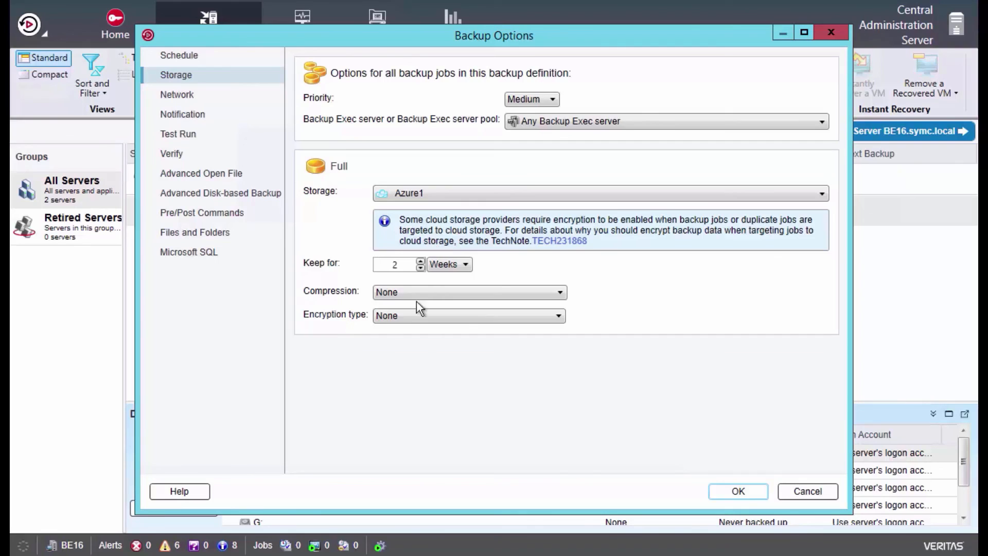
# Set the full backup's encryption type to Software with Encrypt Key 1 and accept the backup options.
pyautogui.click(408, 315)
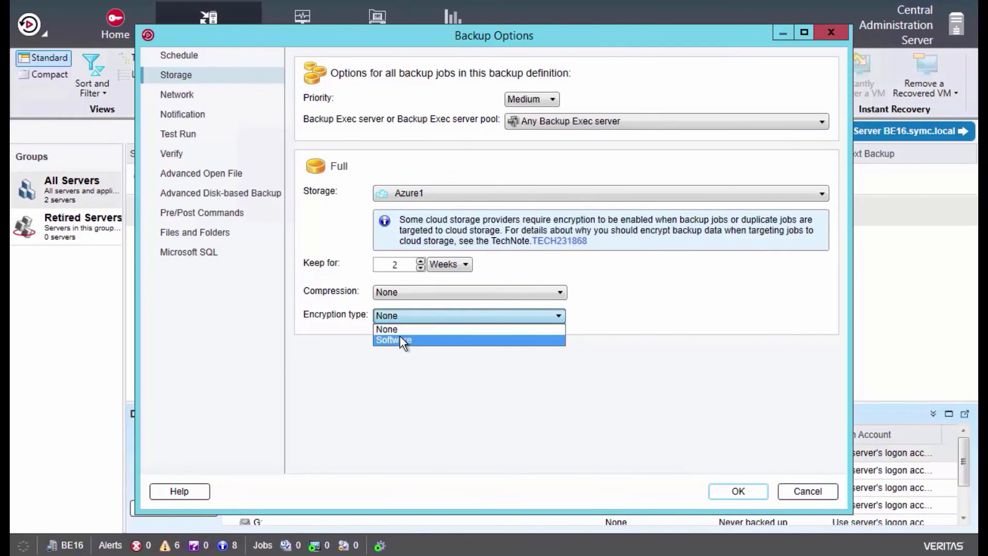
pyautogui.click(401, 340)
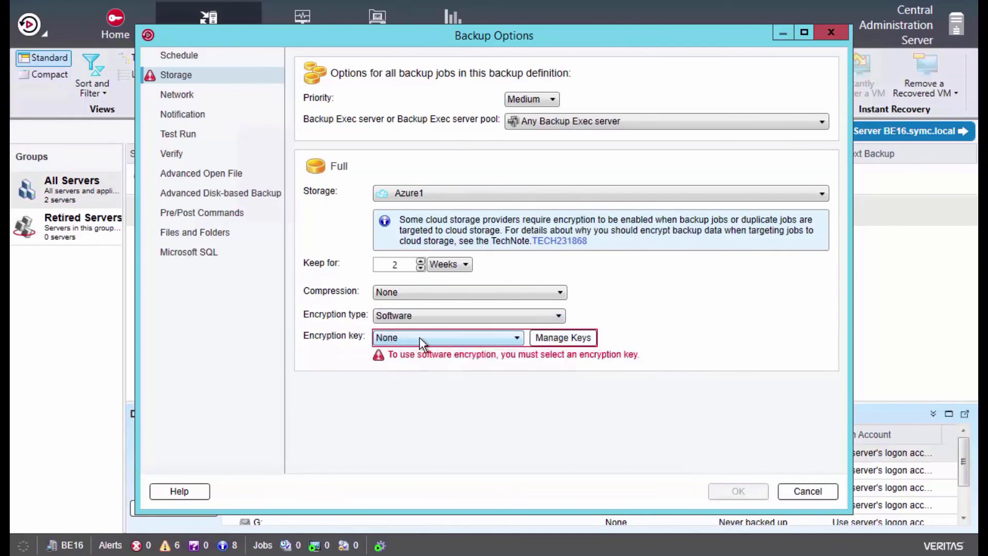
pyautogui.click(419, 337)
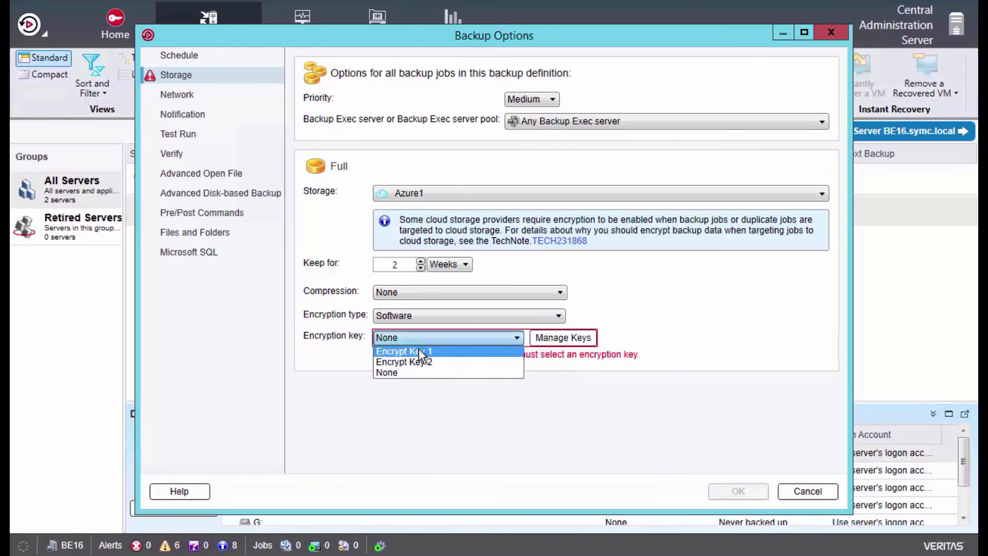
pyautogui.click(418, 351)
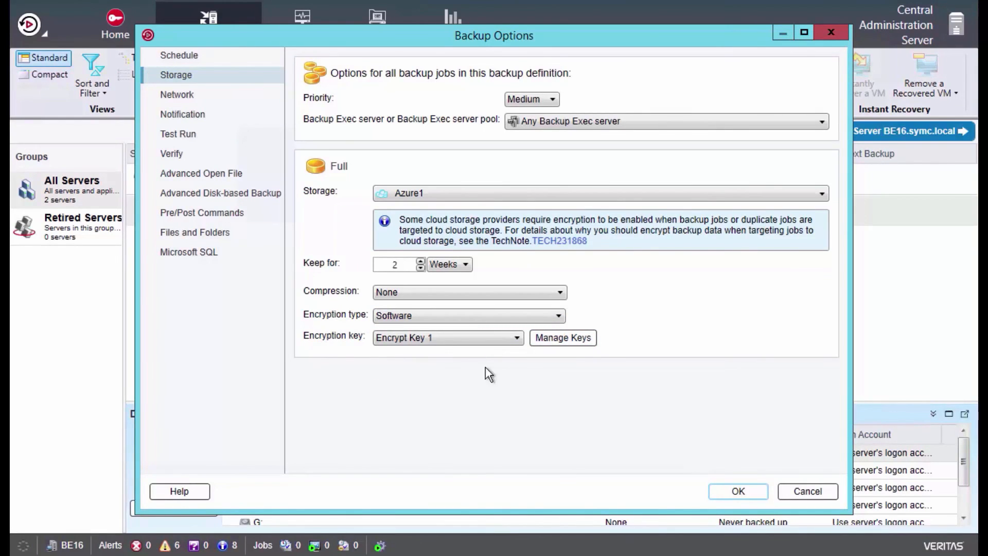
pyautogui.click(735, 489)
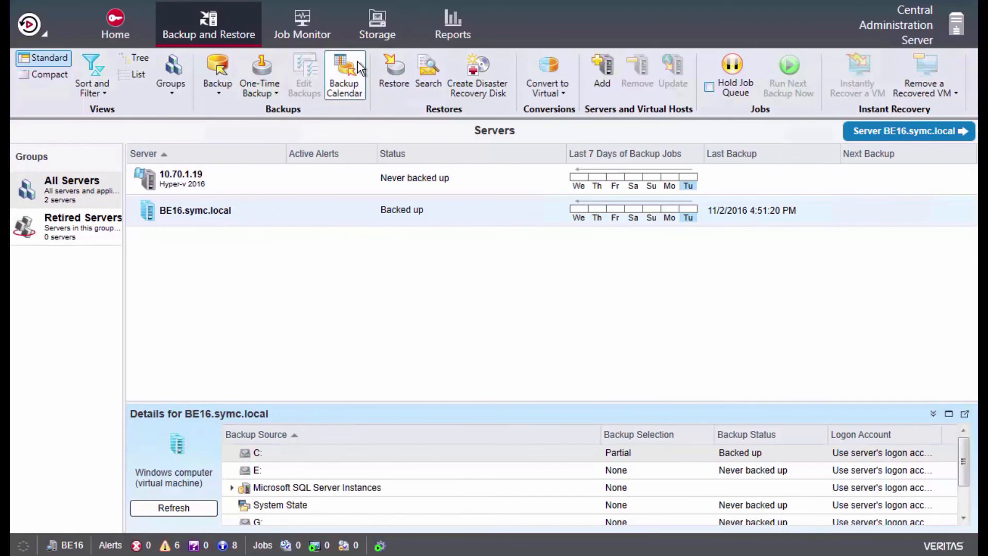
# Start a restore from BE16.symc.local for files, folders, or volumes.
pyautogui.click(400, 69)
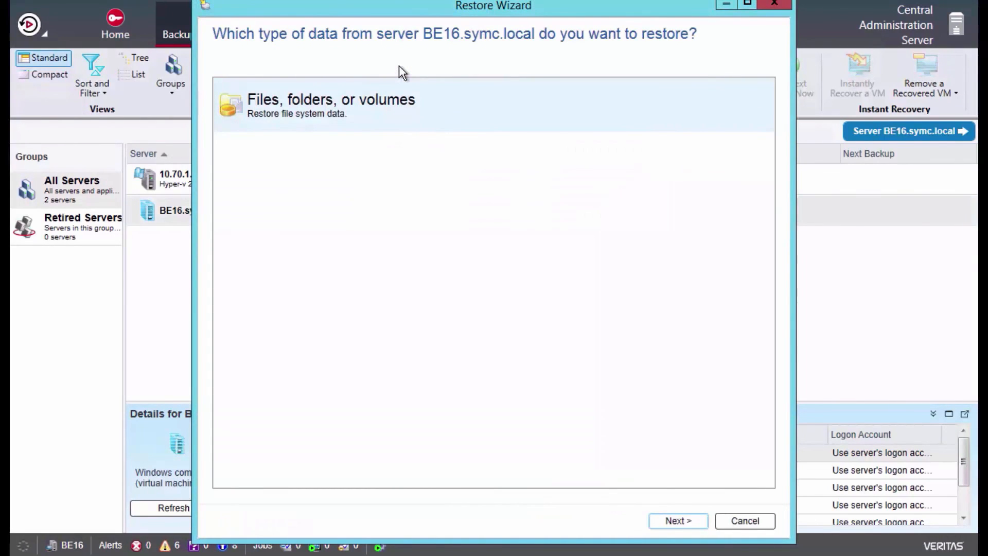
pyautogui.click(681, 520)
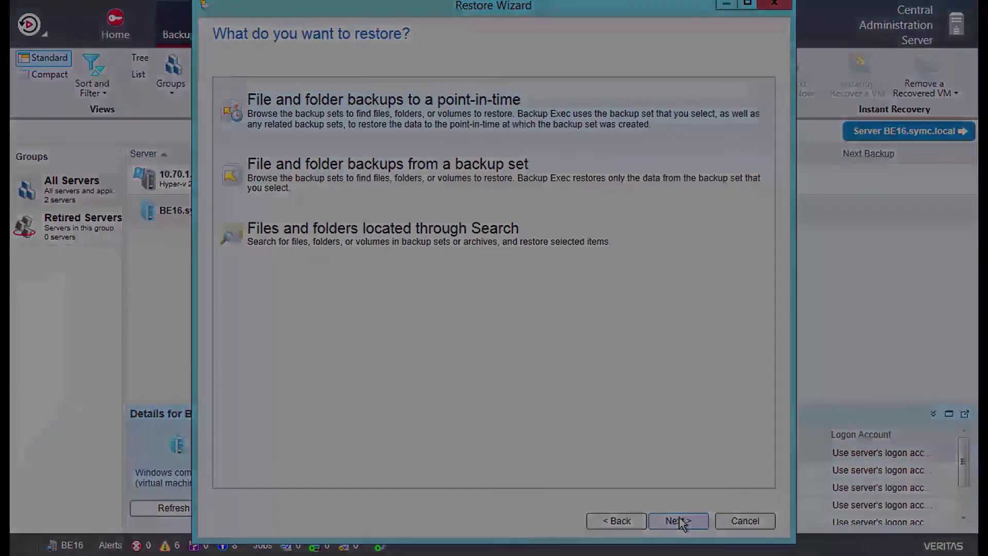